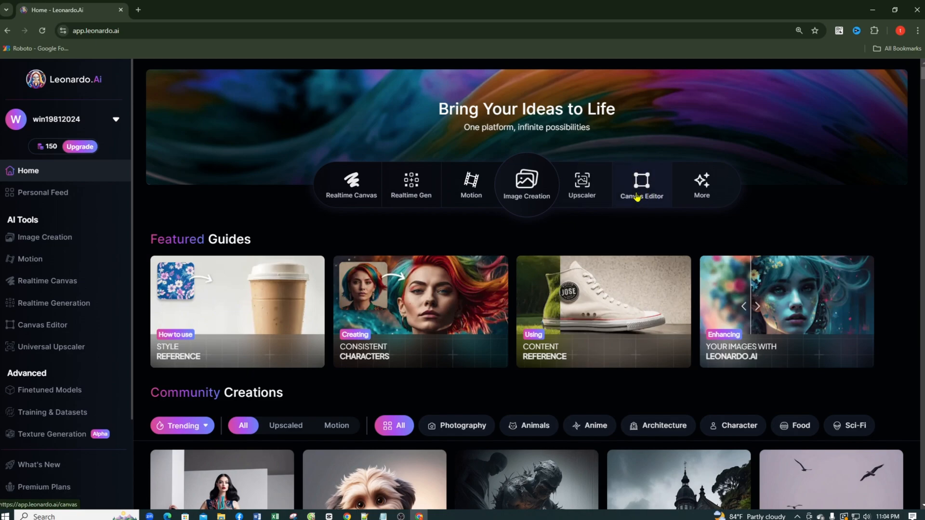
- Open the Canvas Editor and load the cliffside castle with waterfall image from the Community Feed onto the canvas
click(51, 326)
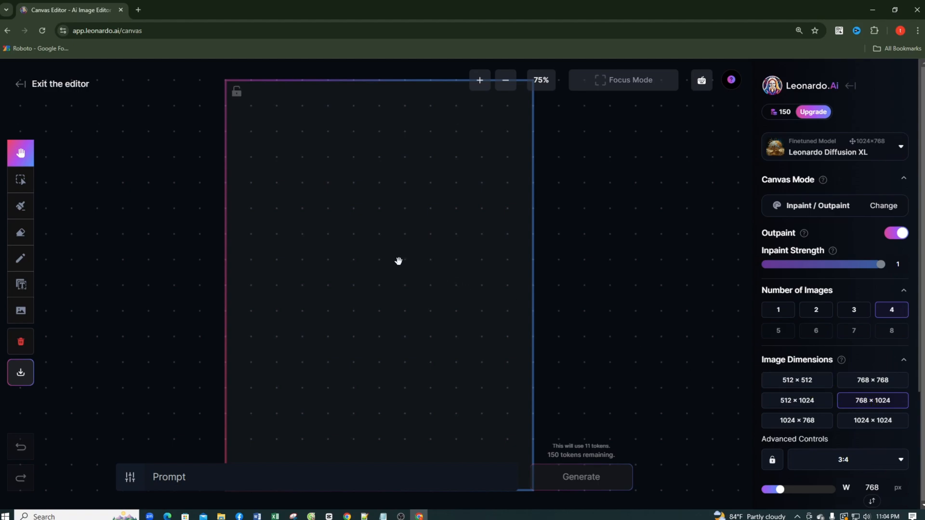
click(21, 311)
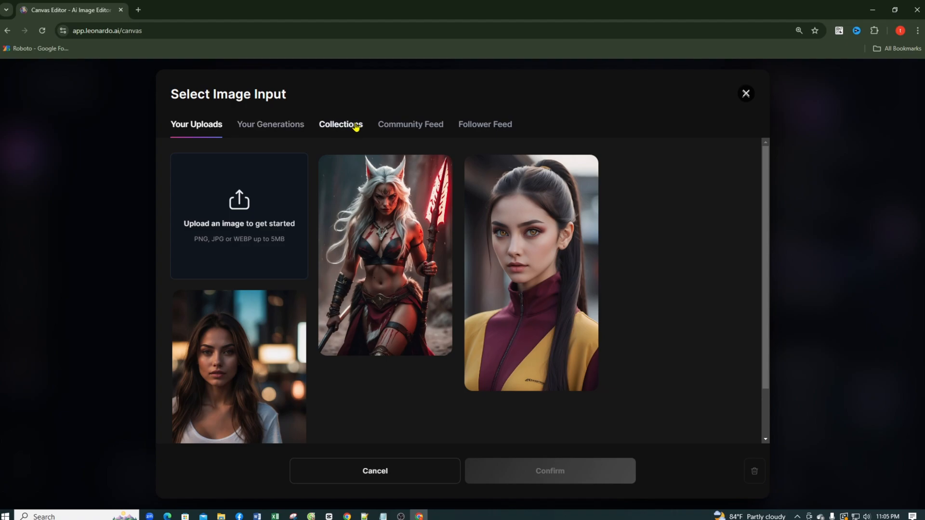
click(406, 126)
scroll(370, 263, down, 3)
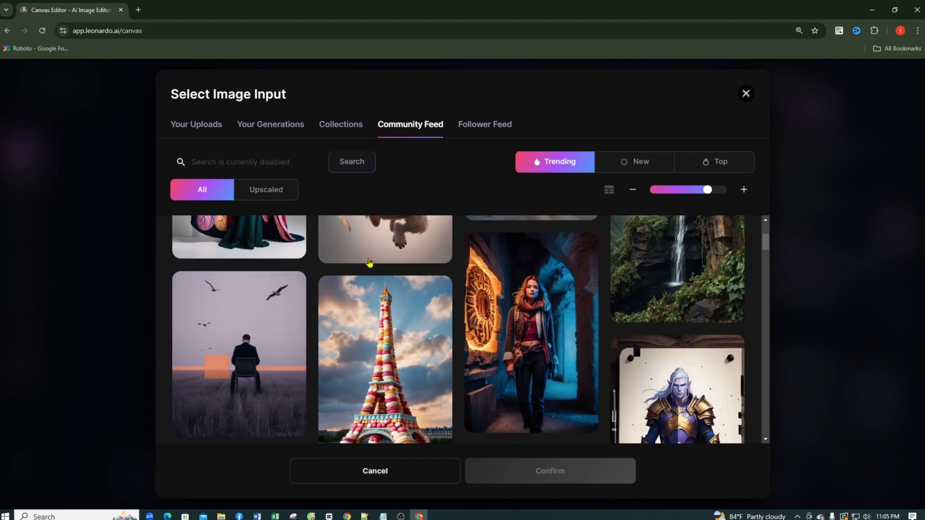
scroll(370, 262, up, 3)
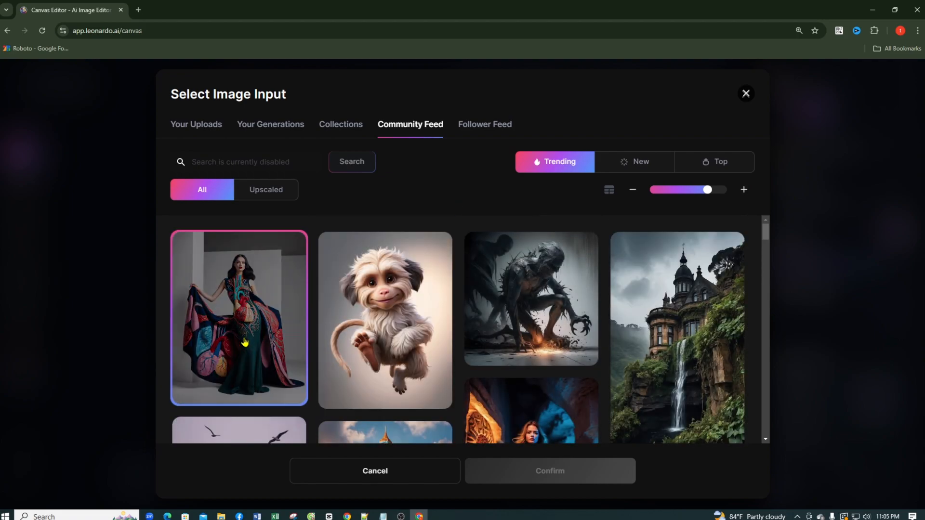
scroll(245, 343, down, 10)
scroll(609, 333, up, 10)
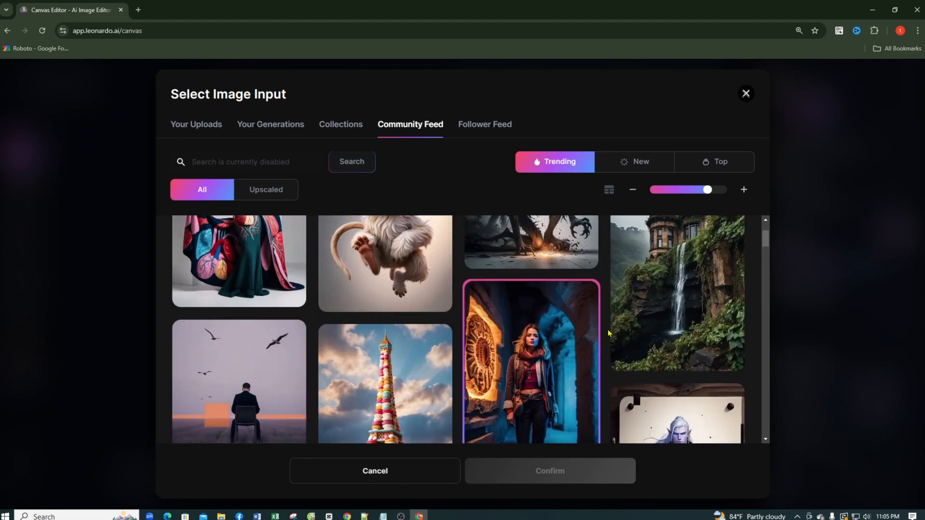
scroll(609, 333, up, 1)
click(672, 332)
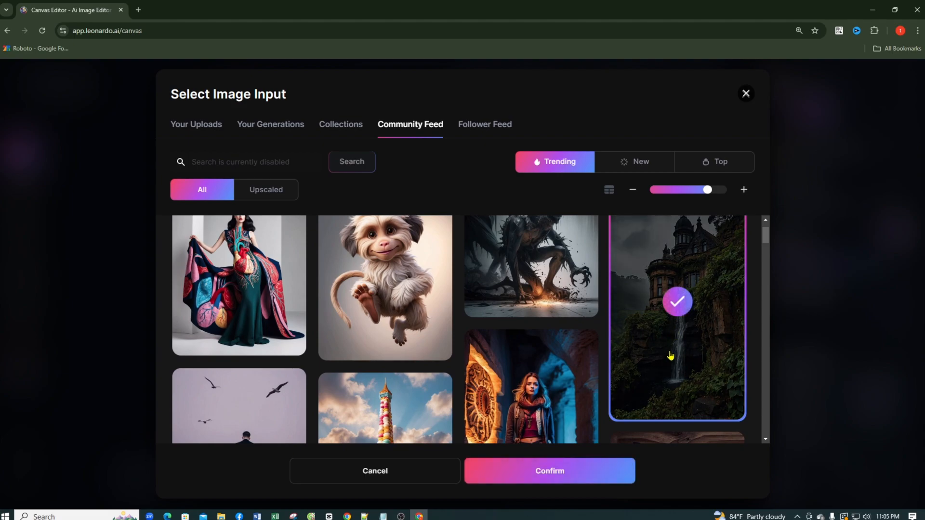
click(572, 472)
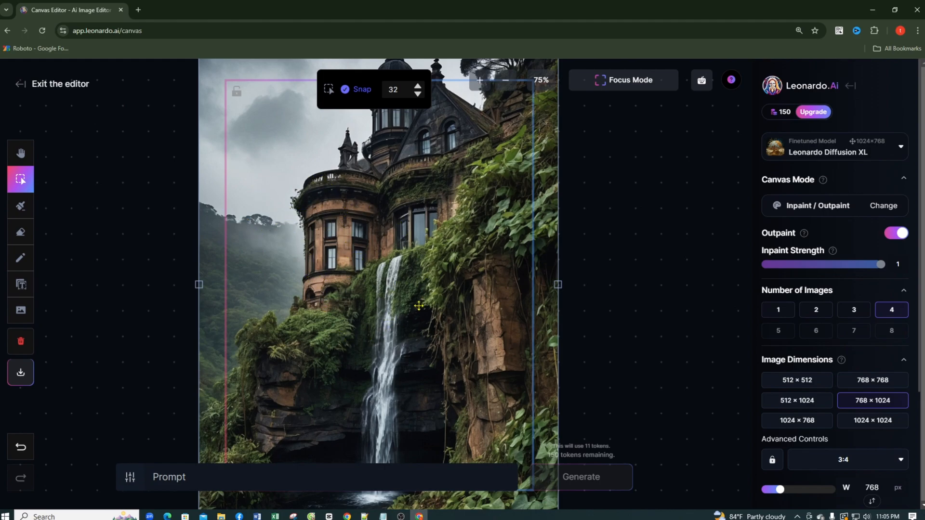
- Resize and reposition the castle image so that it exactly fills the 768 × 1024 generation frame
click(506, 83)
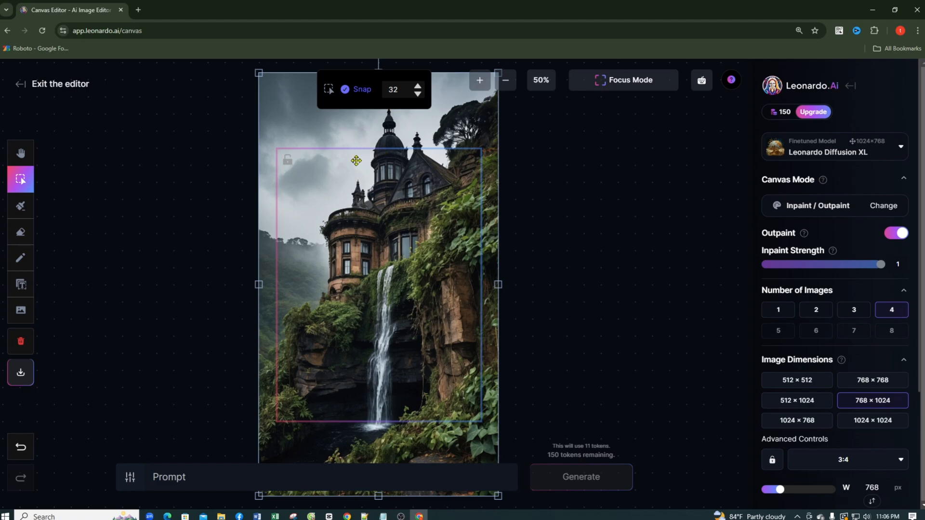
drag(258, 73, 293, 133)
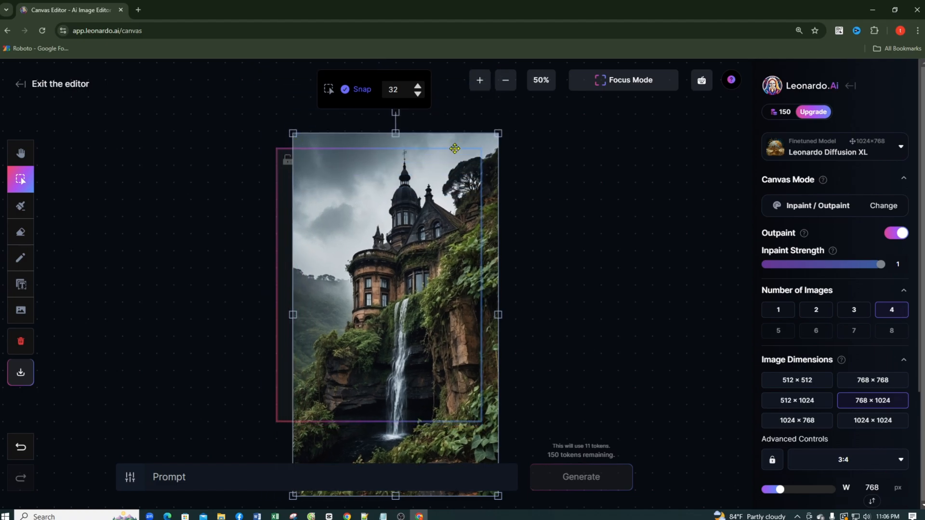
drag(495, 137, 468, 156)
drag(408, 205, 391, 208)
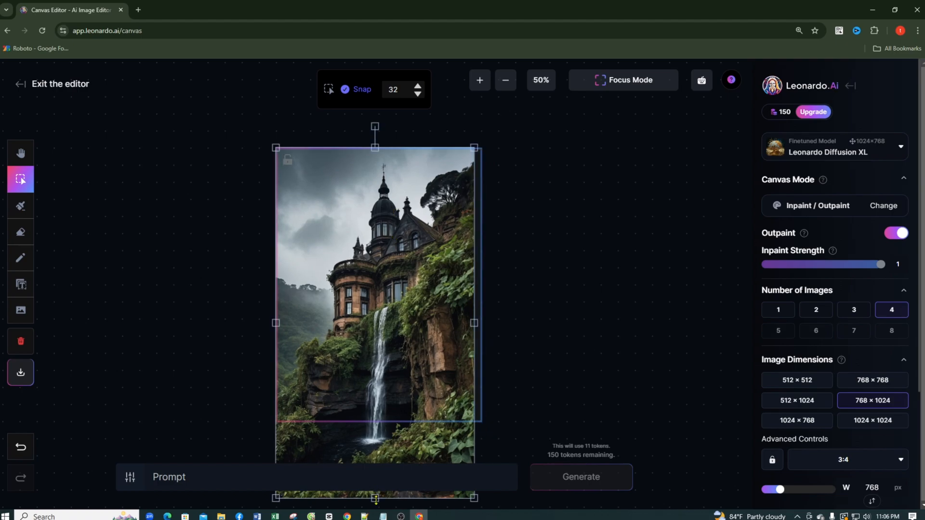
drag(375, 499, 375, 421)
mouse_move(474, 148)
mouse_down()
mouse_move(473, 167)
mouse_move(485, 156)
mouse_up()
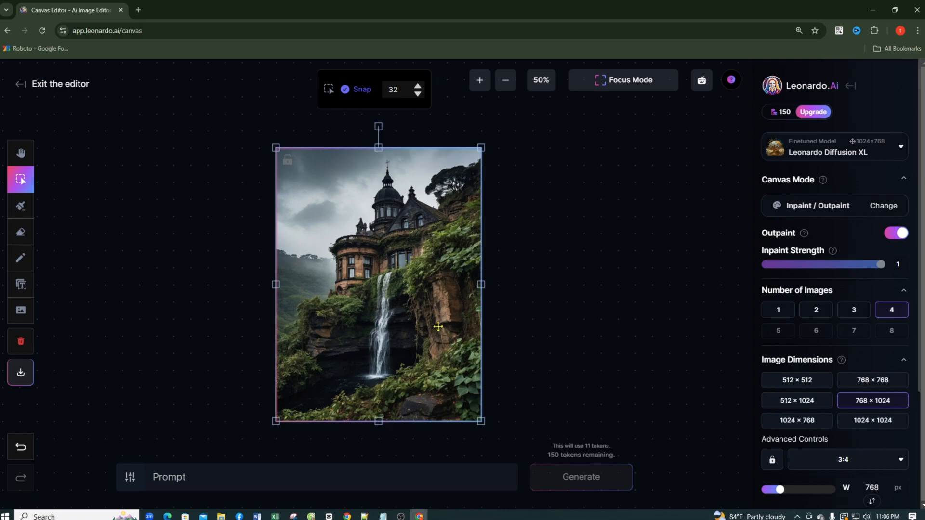
- Mask the waterfall with a size 40 brush and generate variations from the prompt "create a waterfall with more water"
click(22, 206)
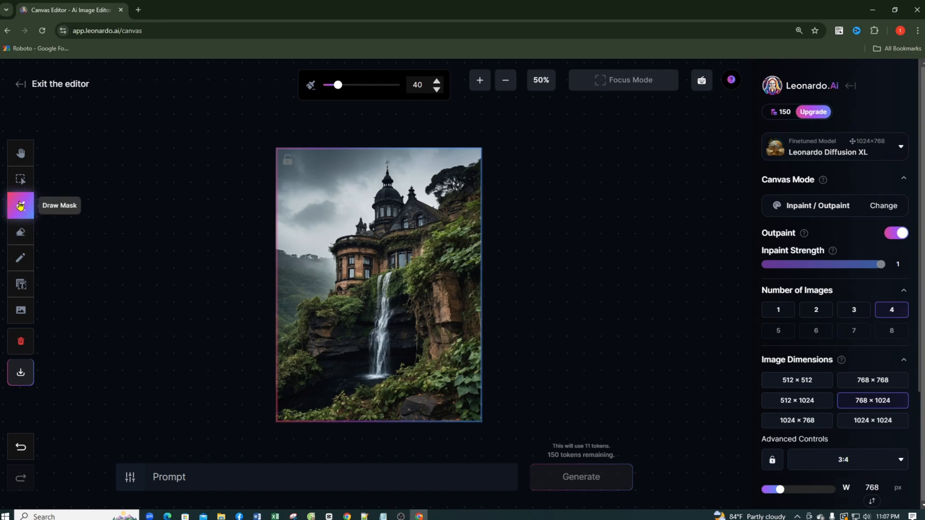
mouse_move(388, 275)
mouse_down()
mouse_move(383, 341)
mouse_move(380, 278)
mouse_move(377, 378)
mouse_up()
click(226, 482)
text(create a waterfall with more water)
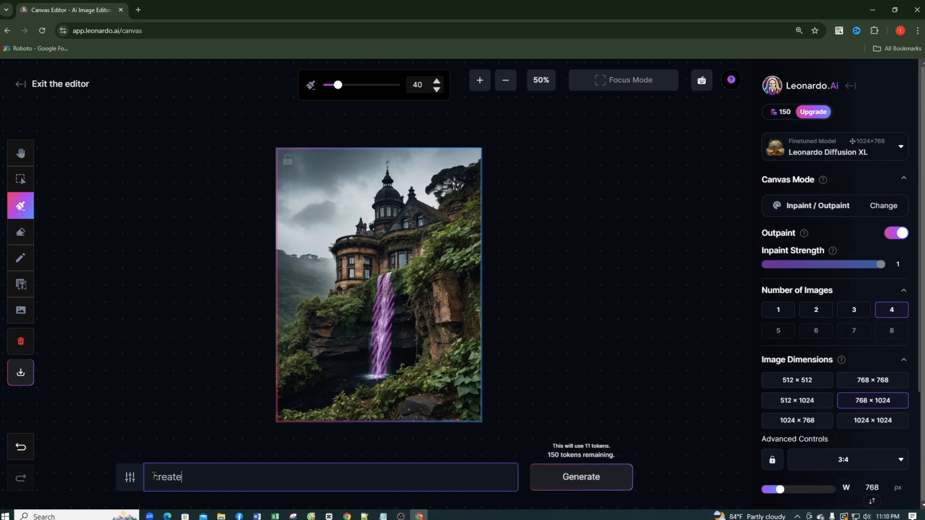
click(571, 480)
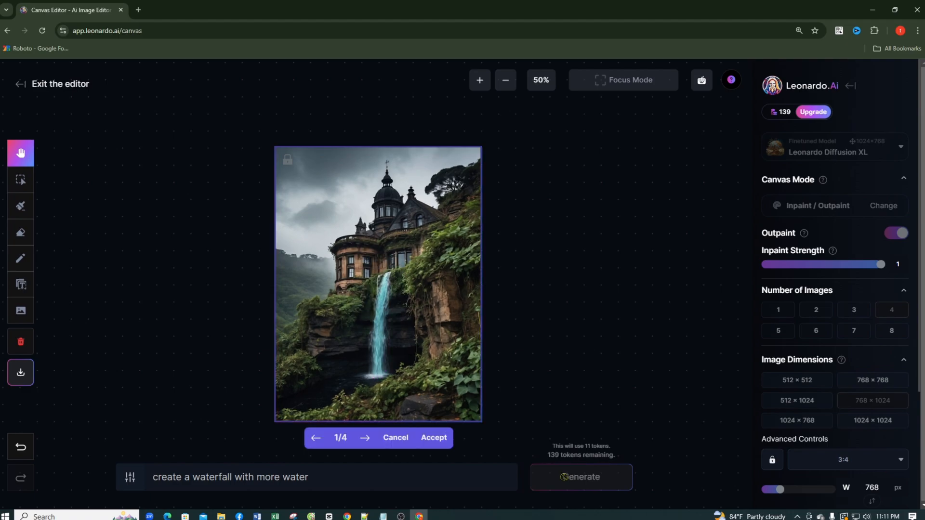
- Compare the four generated waterfall variations and accept the first one with the blue water
click(366, 439)
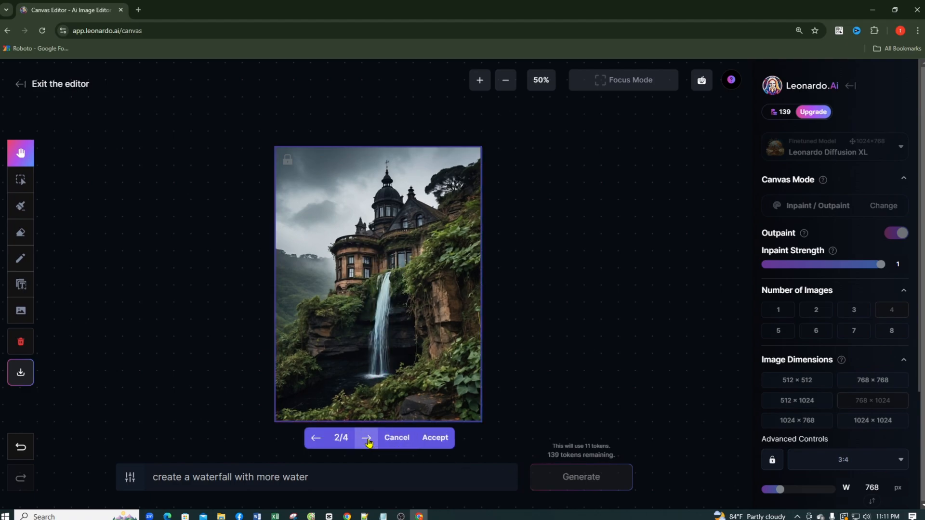
click(367, 439)
click(368, 440)
click(367, 439)
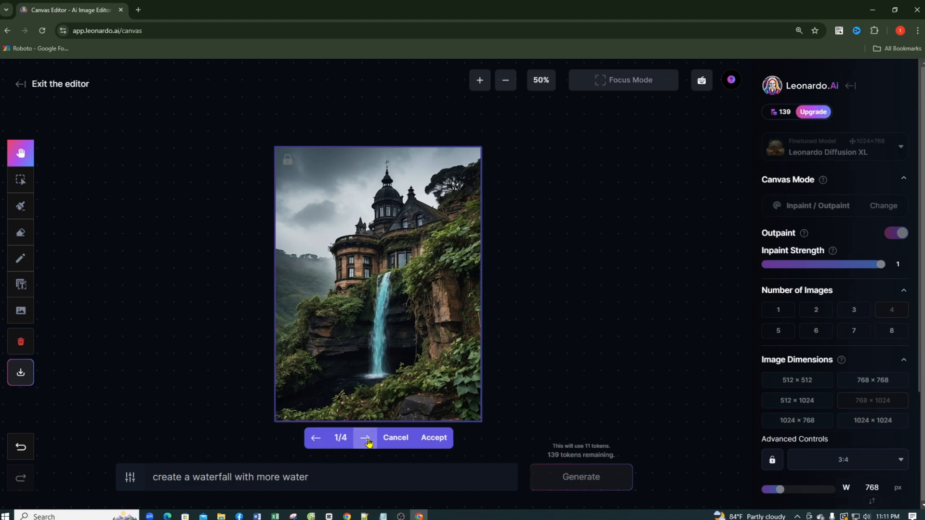
click(367, 440)
click(367, 440)
click(367, 440)
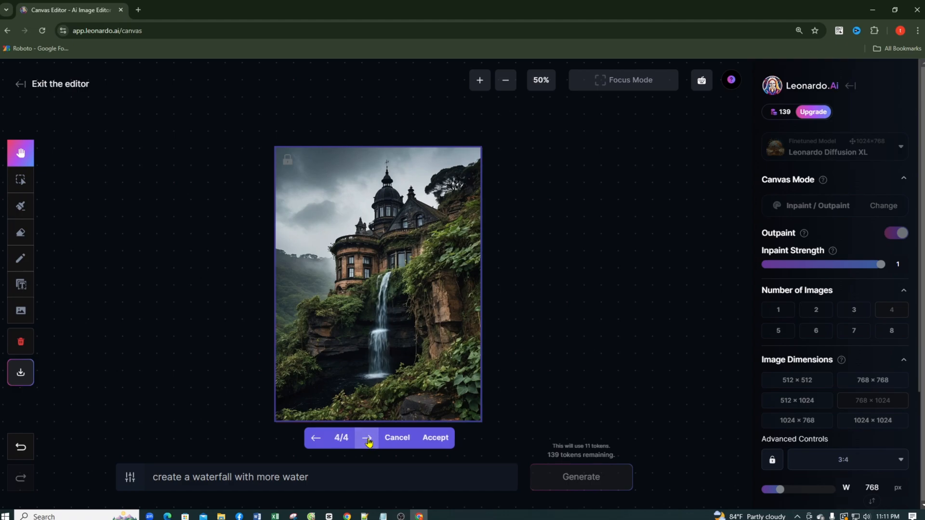
click(367, 440)
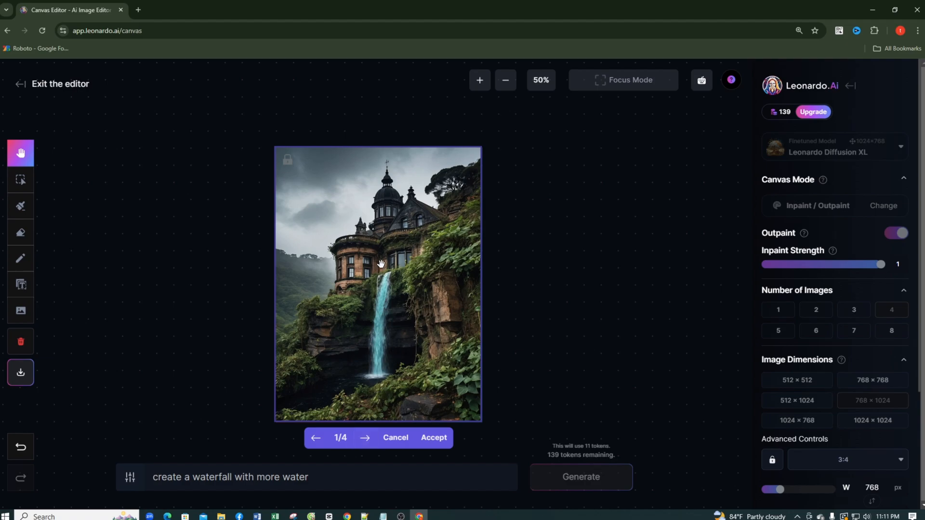
click(435, 437)
- Erase a tall oval area of the rocks beside the waterfall with a size 23 eraser applied to All
click(22, 235)
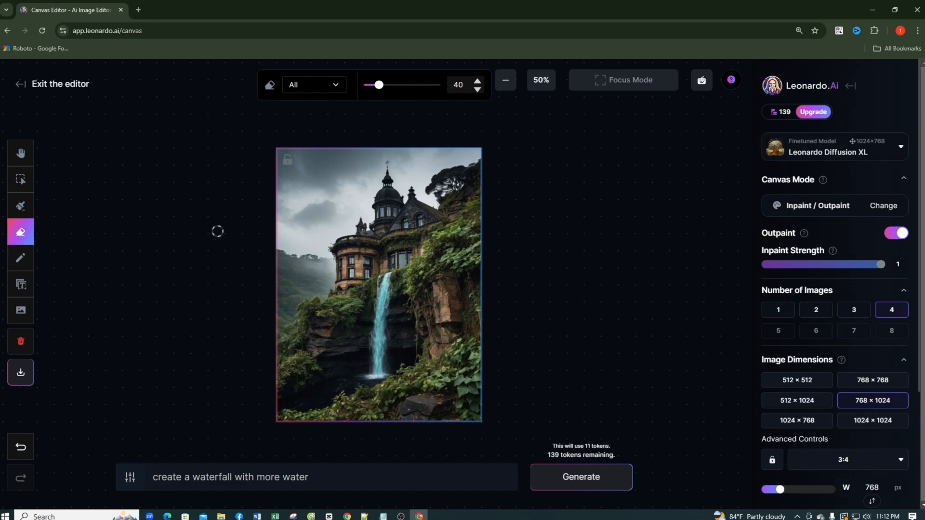
mouse_move(379, 85)
mouse_down()
mouse_move(430, 86)
mouse_move(365, 87)
mouse_move(373, 88)
mouse_up()
click(336, 86)
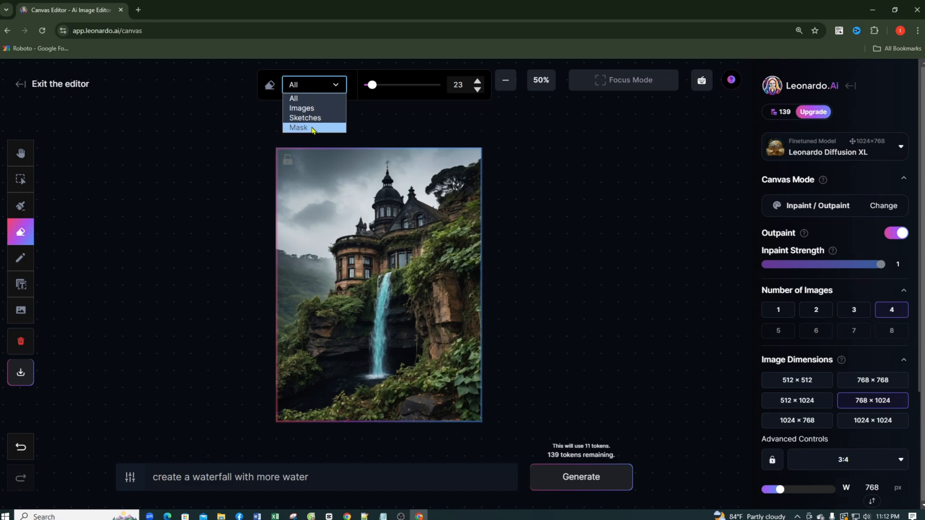
click(313, 102)
drag(428, 373, 438, 371)
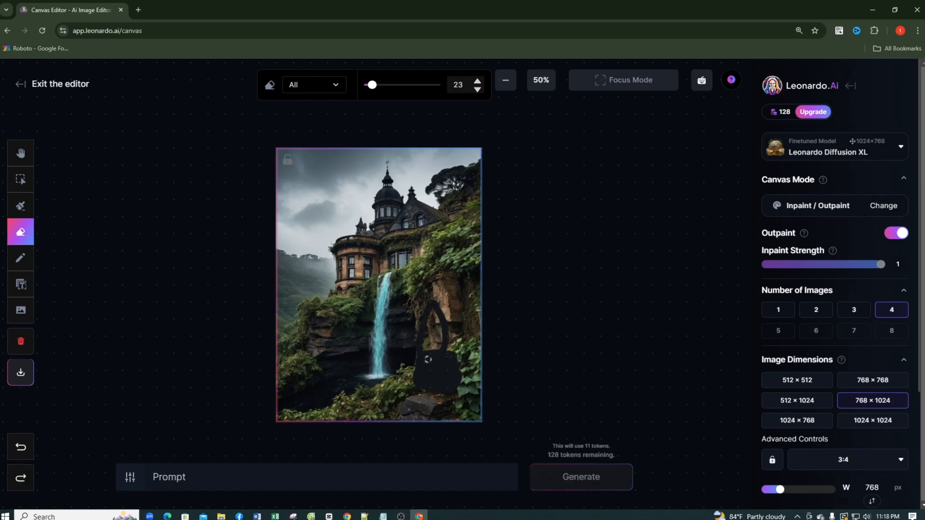
mouse_move(428, 359)
mouse_down()
mouse_move(428, 278)
mouse_move(423, 283)
mouse_move(415, 339)
mouse_move(423, 340)
mouse_move(434, 304)
mouse_move(426, 294)
mouse_move(441, 270)
mouse_move(448, 351)
mouse_move(449, 319)
mouse_move(426, 293)
mouse_up()
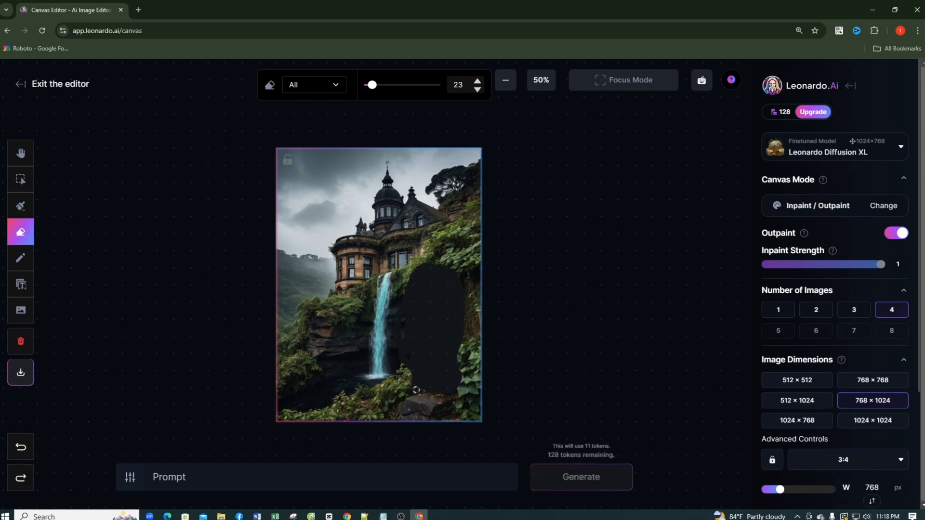
- Generate new content for the erased area from the prompt "create a flower tree"
click(175, 479)
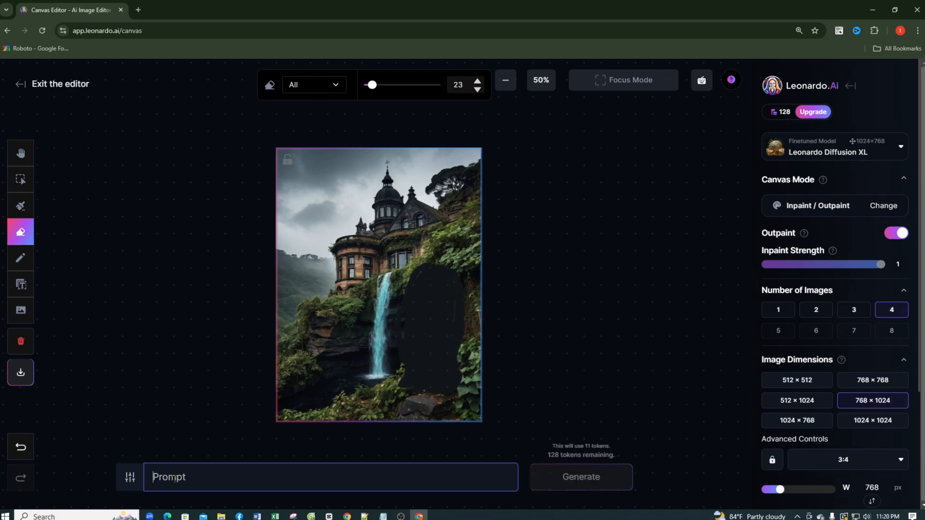
text(create a flower tree)
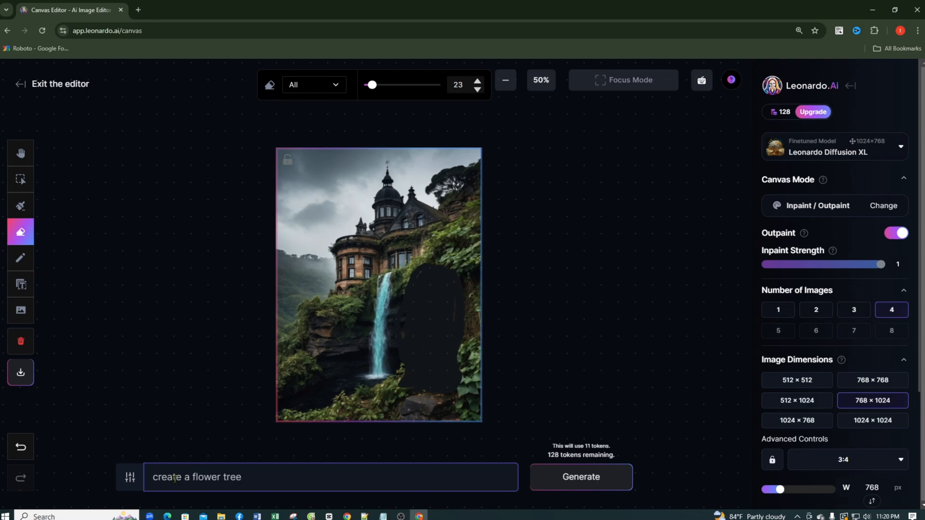
click(578, 478)
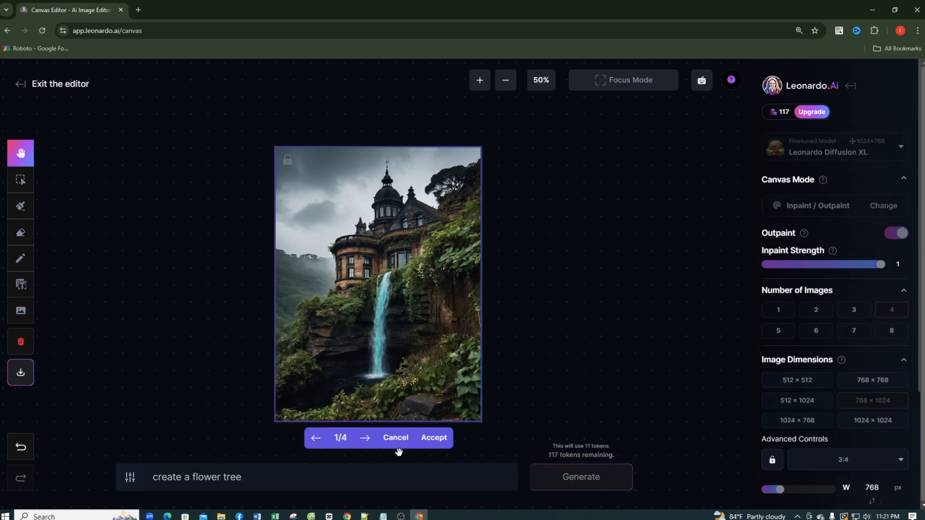
- Browse the generated fills and accept the third variation with pink flowers beside the waterfall
click(366, 439)
click(372, 437)
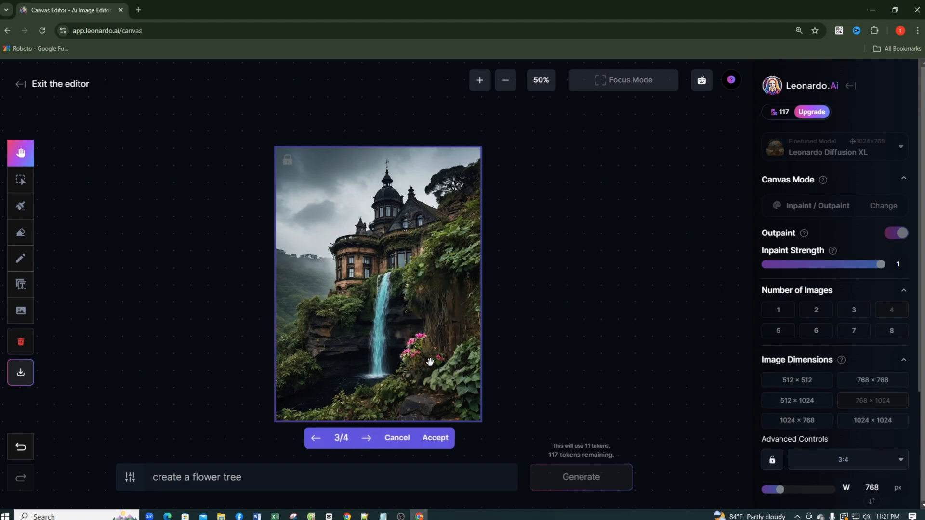
click(436, 441)
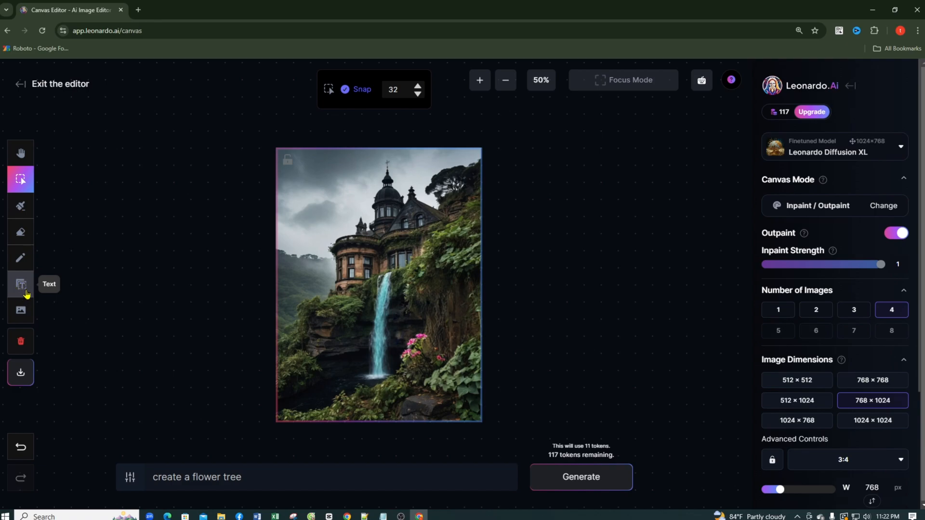
- Try placing white placeholder text in Arial at size 59 beside the castle, and undo it
click(19, 286)
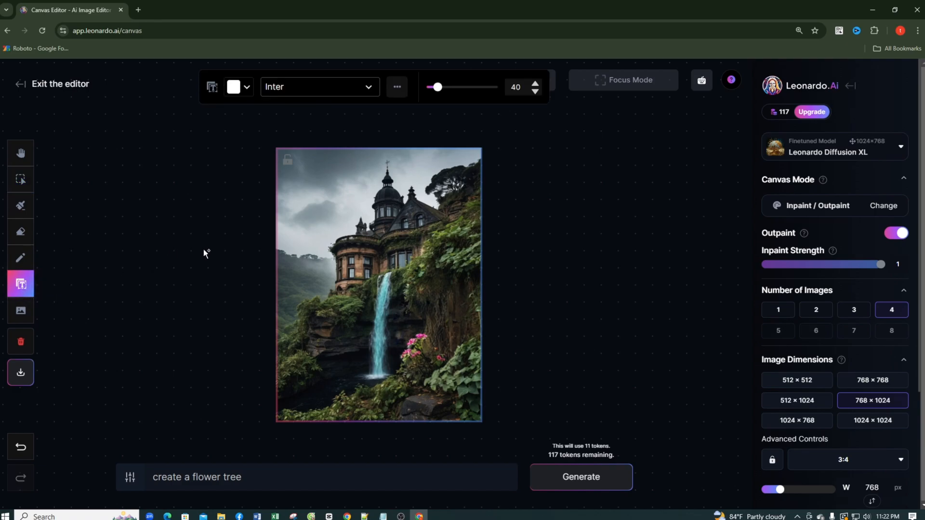
click(369, 89)
click(424, 138)
drag(438, 88, 445, 88)
click(246, 88)
click(319, 283)
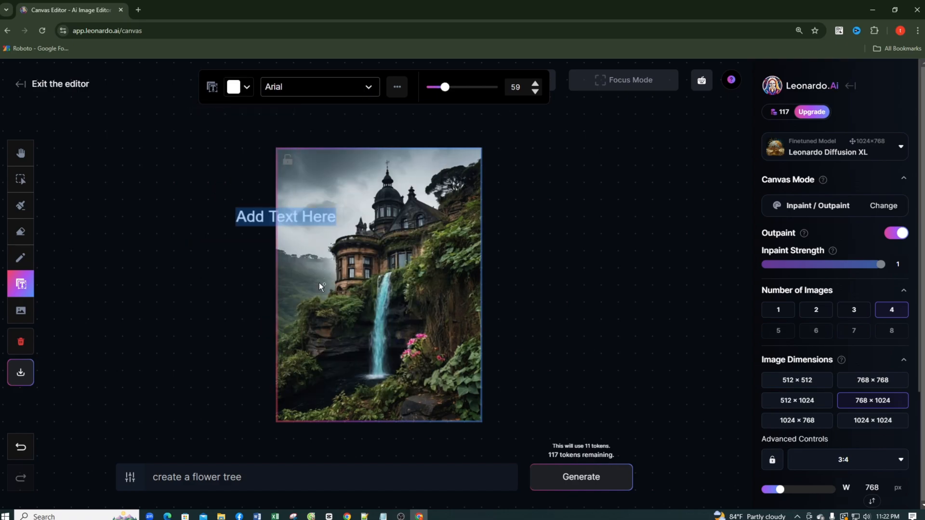
click(294, 218)
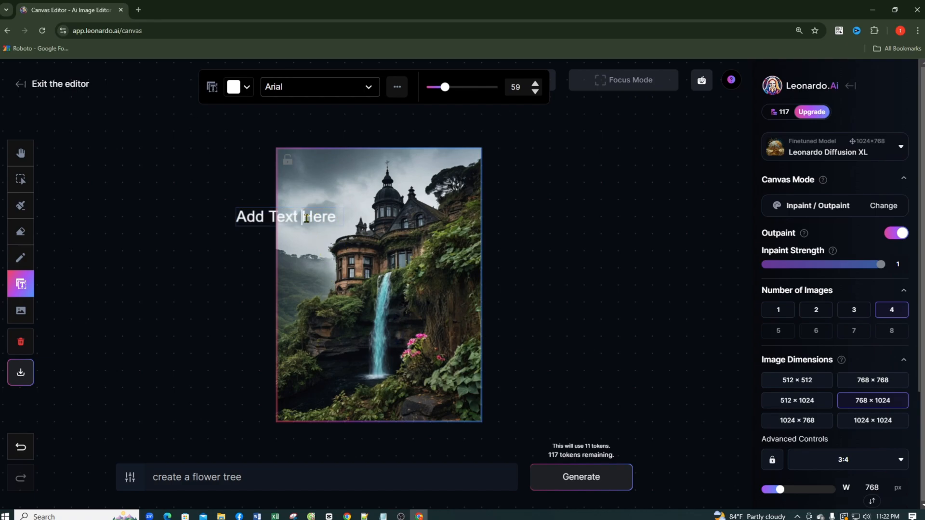
click(20, 447)
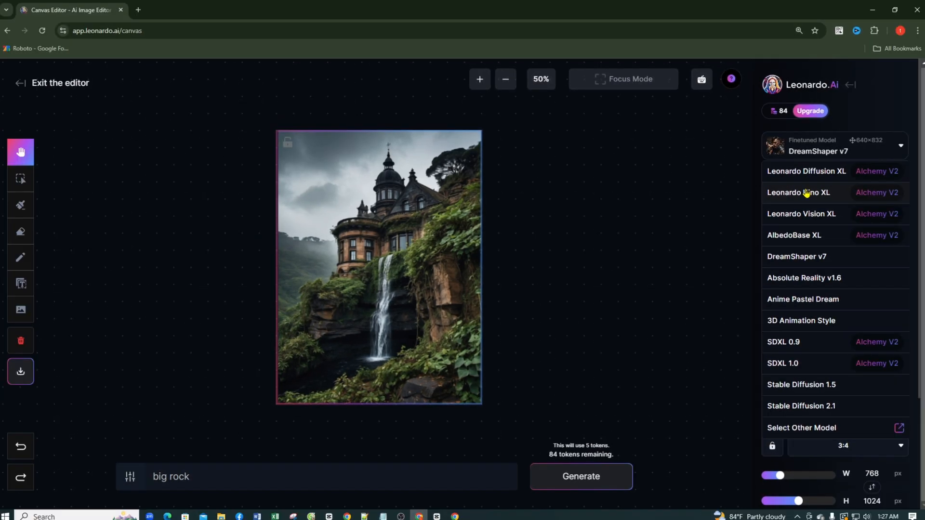
- Dismiss the model list with DreamShaper v7 kept, and choose Sketch2Img as the canvas mode
click(818, 152)
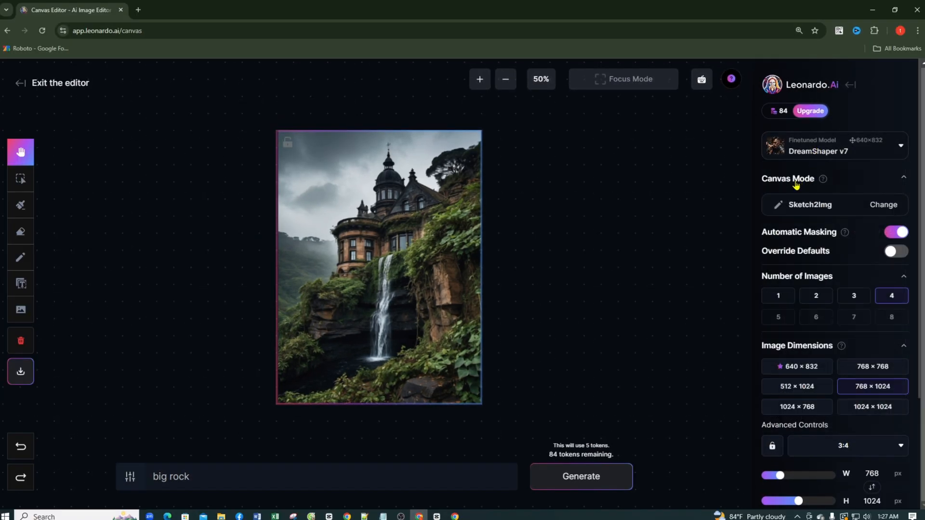
click(832, 207)
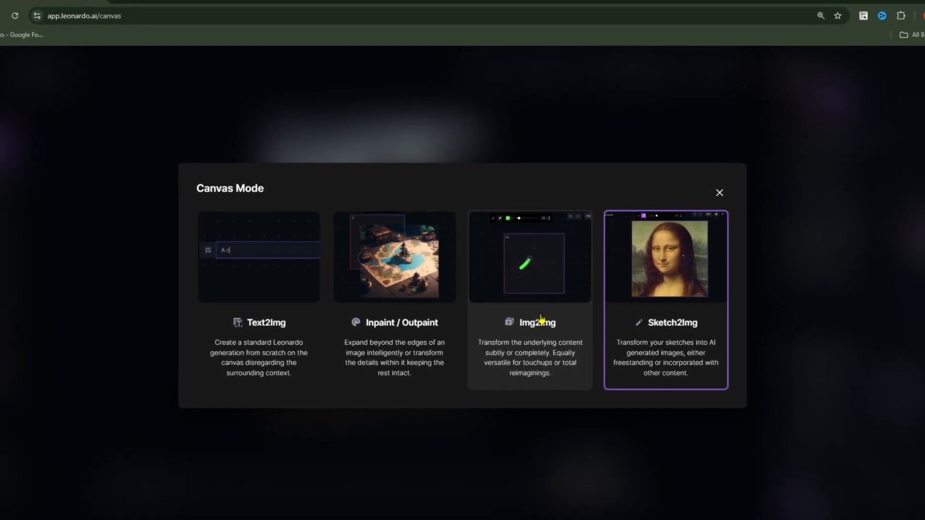
click(658, 320)
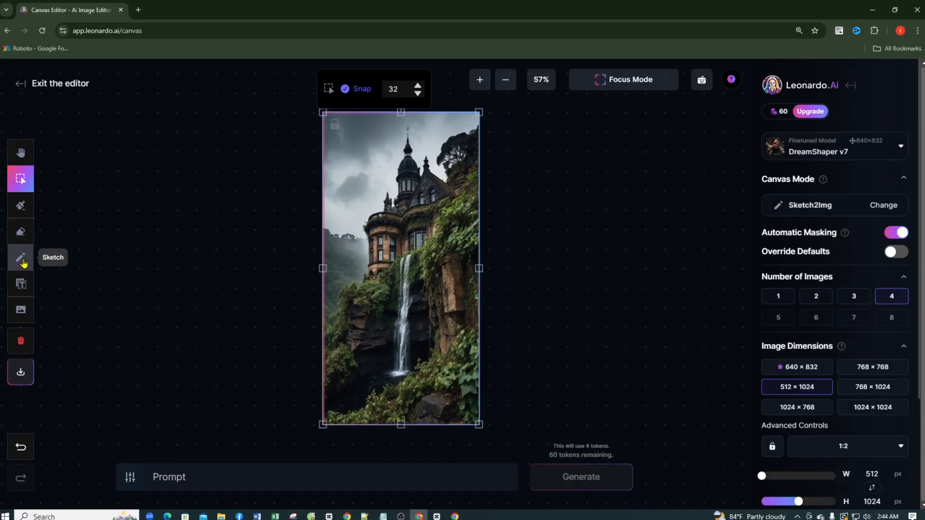
- Select the Sketch tool and pick a brush colour from its colour picker
click(23, 263)
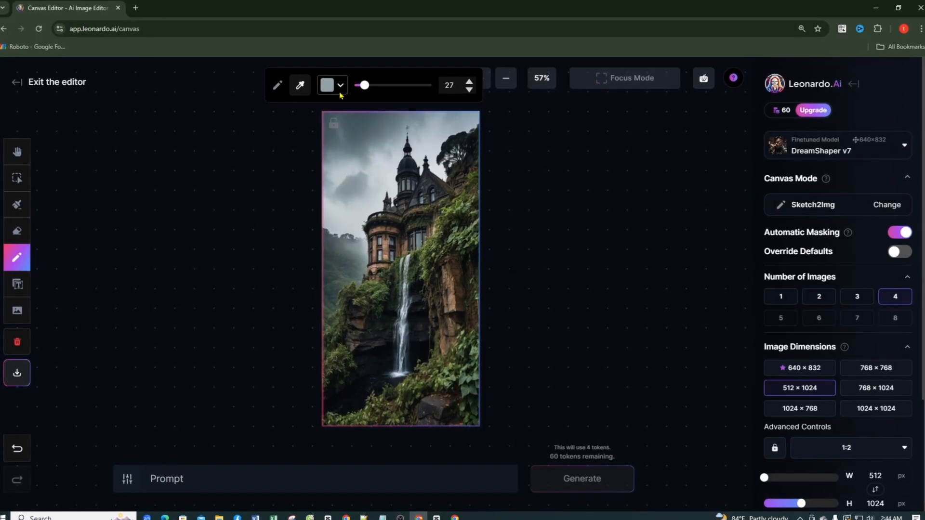
click(342, 87)
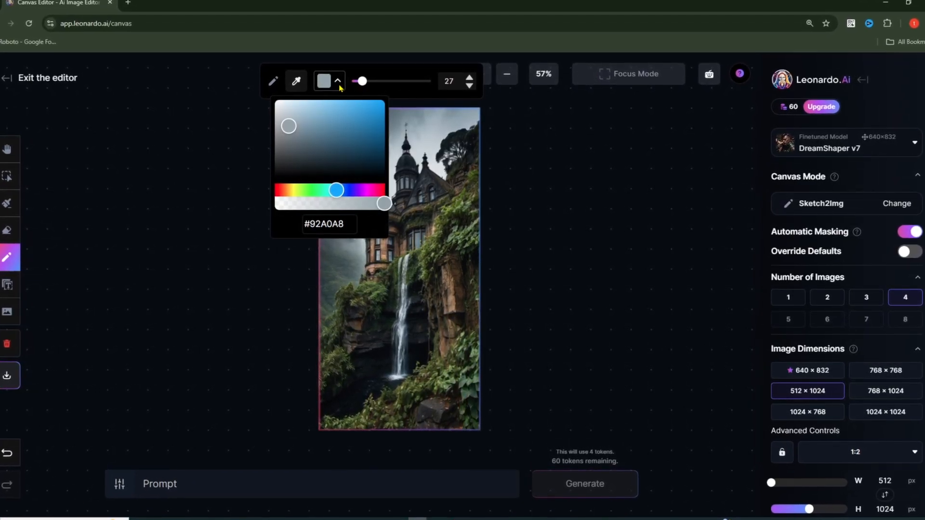
click(278, 128)
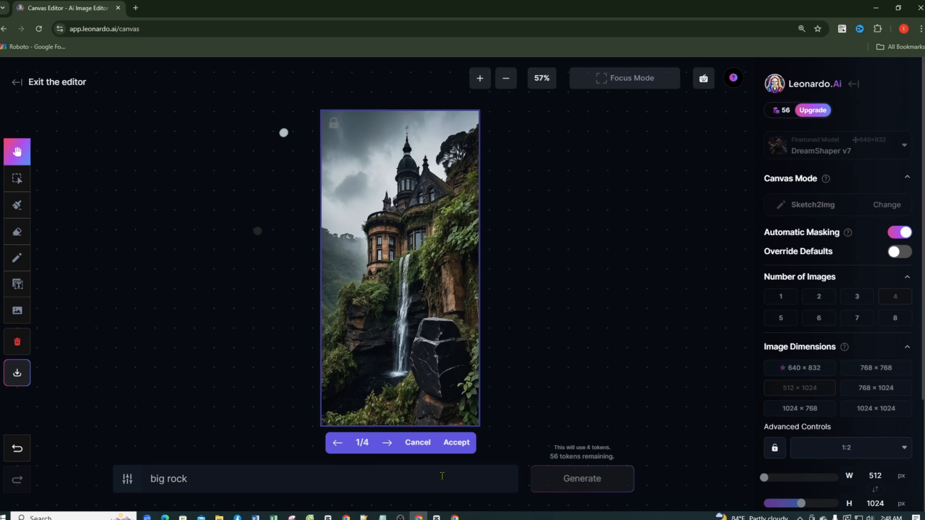
- Browse through the generated "big rock" variations beside the waterfall
click(387, 442)
click(387, 442)
click(388, 447)
click(387, 447)
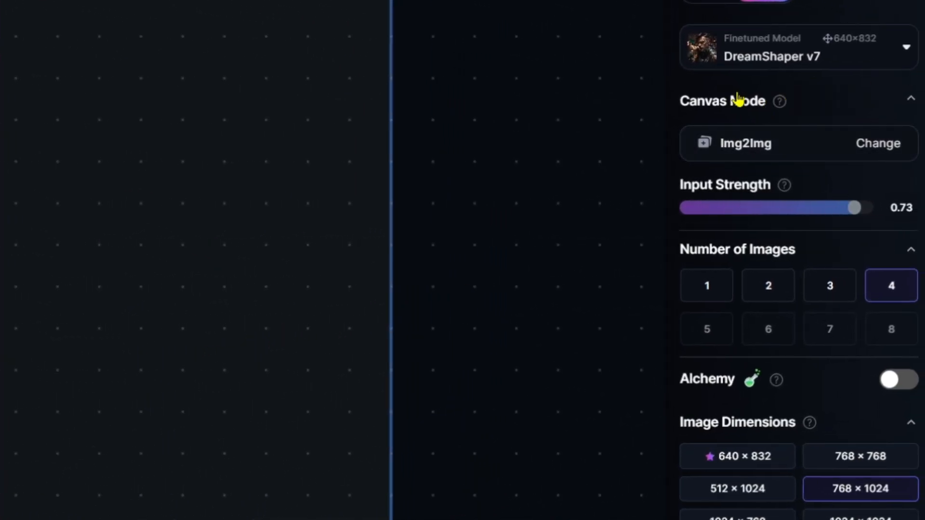
- Keep ControlNet enabled for the Img2Img mode and set its type to Pose to Image
click(912, 100)
click(912, 100)
scroll(807, 183, down, 7)
scroll(798, 145, down, 2)
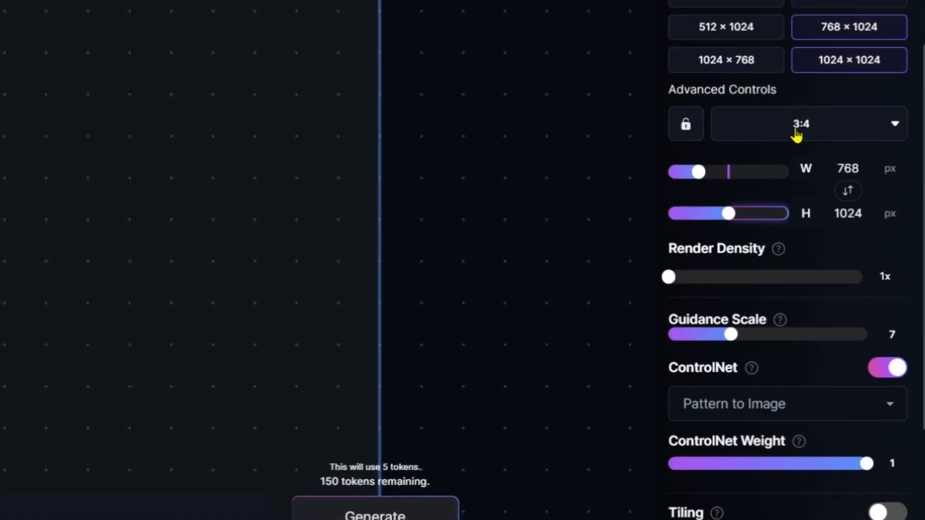
scroll(819, 193, down, 2)
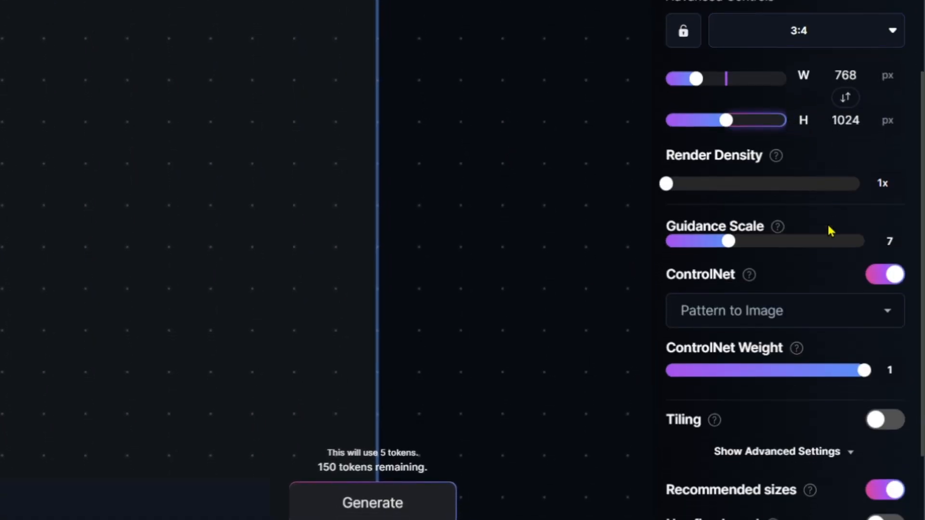
click(890, 277)
click(885, 280)
click(888, 321)
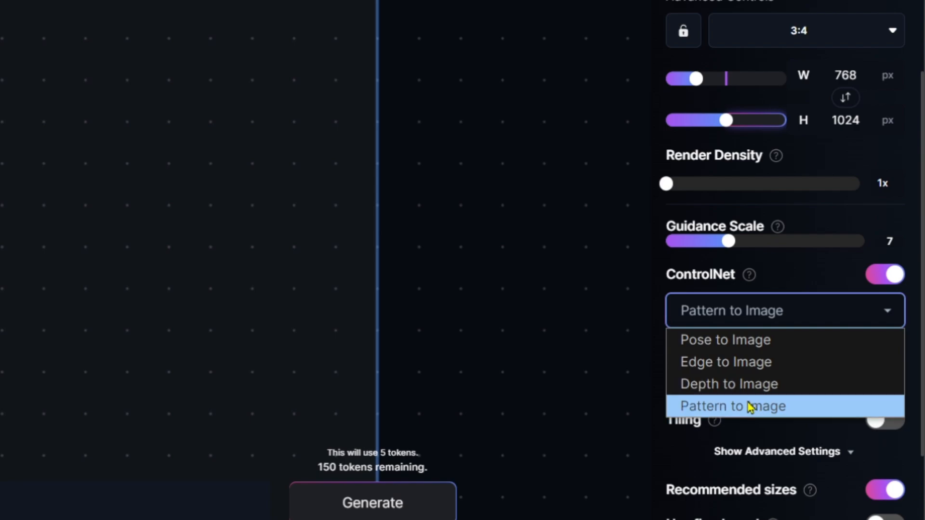
click(742, 343)
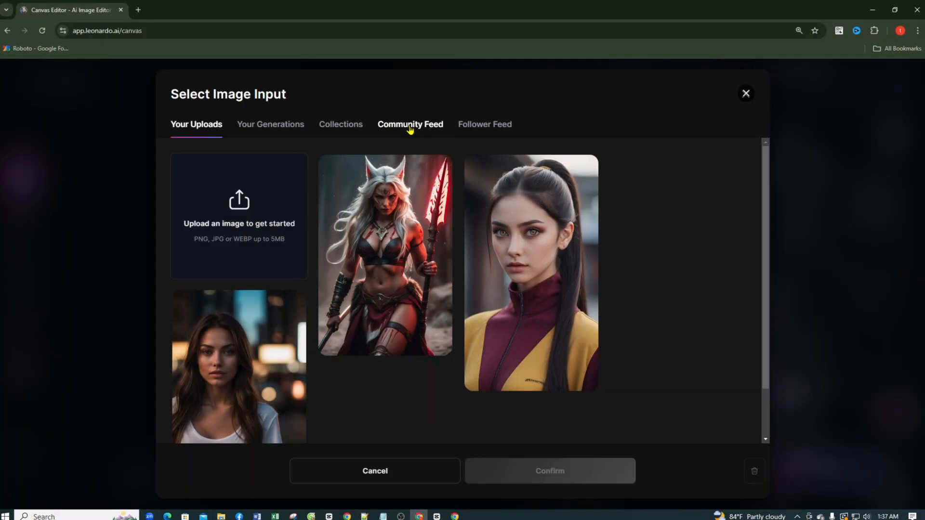
- Add the red-haired woman's portrait from the Community Feed and scale it to fill the 768 × 1024 generation frame
click(410, 125)
scroll(497, 284, down, 10)
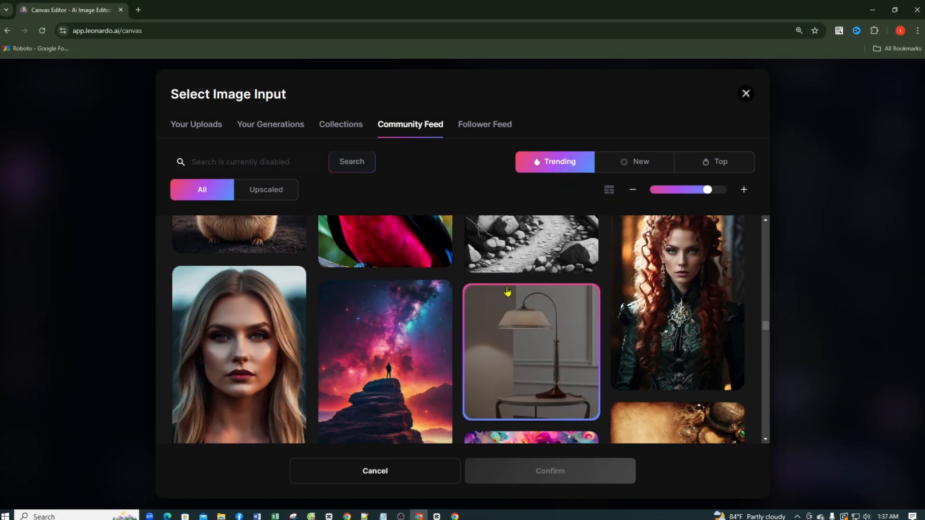
scroll(506, 294, up, 1)
click(677, 338)
click(560, 474)
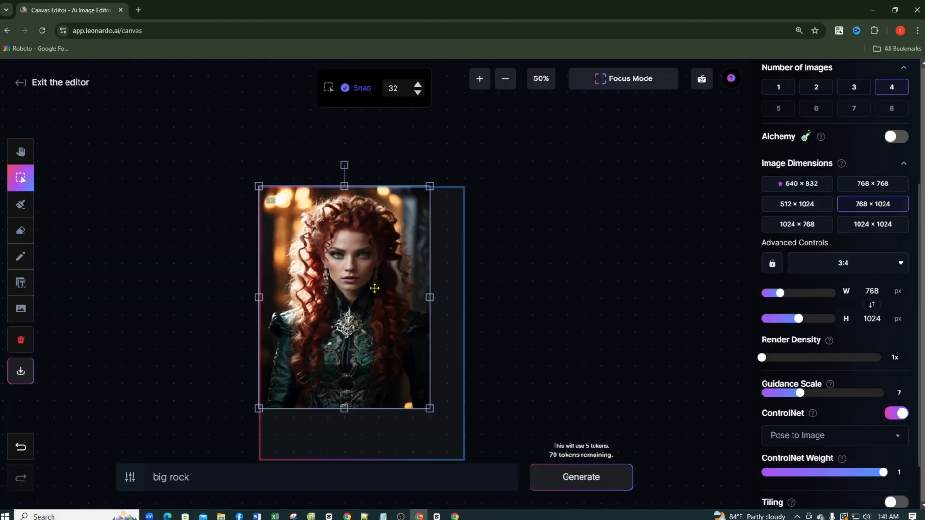
drag(437, 410, 467, 468)
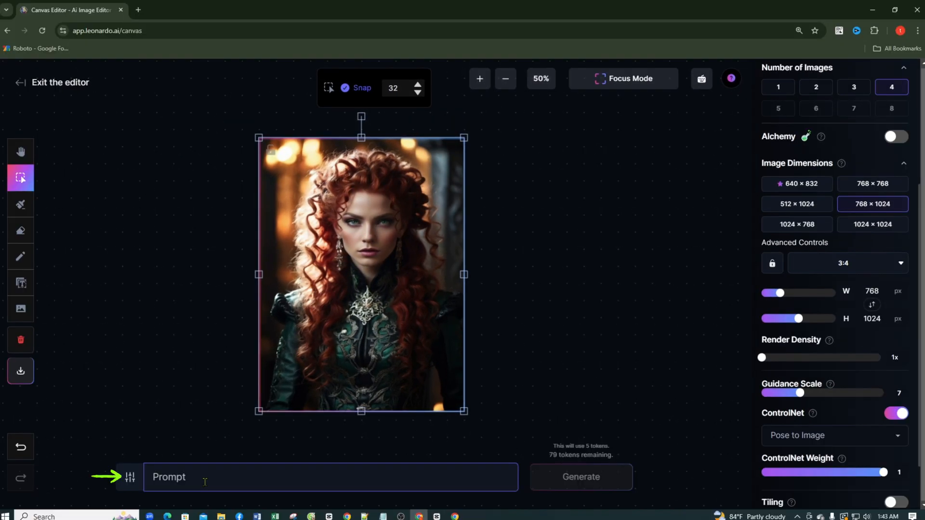
- Generate images from the prompt "create a modern girl" and accept the third variation
text(create a modern girl)
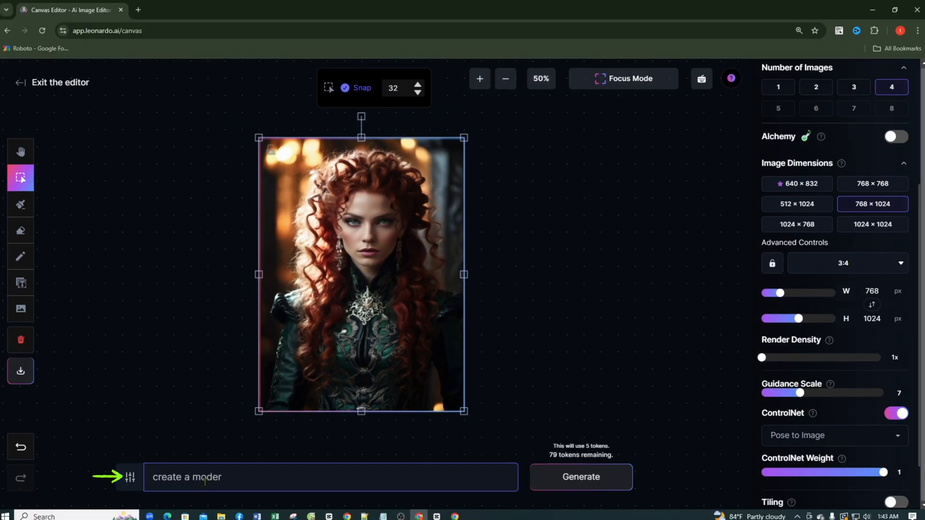
click(574, 477)
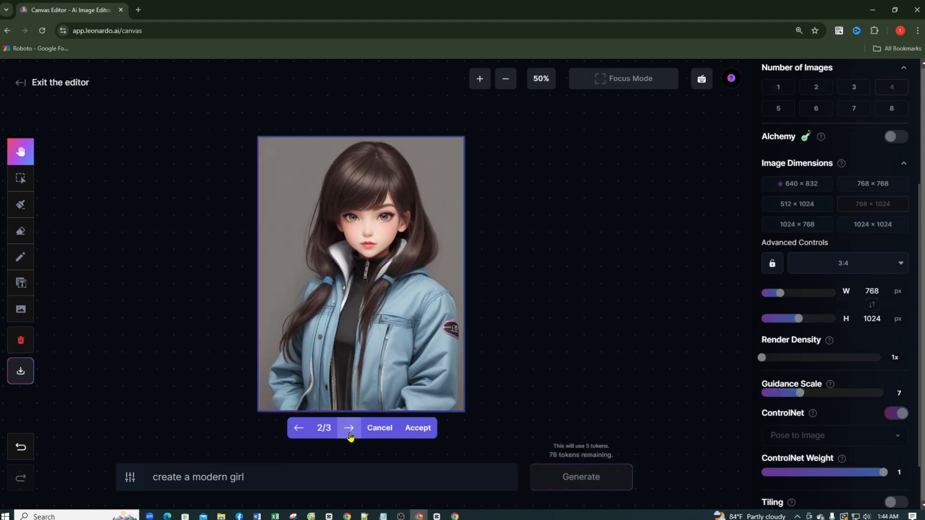
click(349, 429)
click(418, 428)
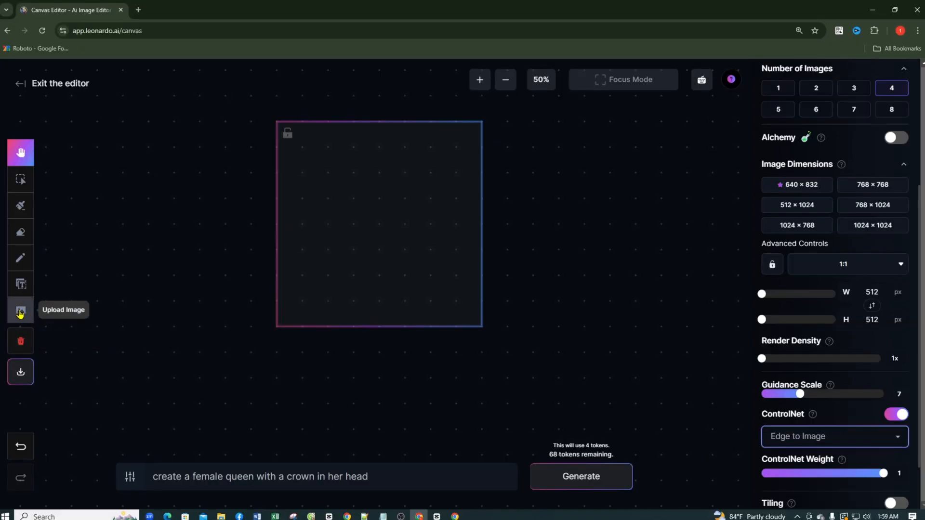
- Add the portrait of the woman with long blonde hair from the Community Feed to the empty canvas
click(20, 312)
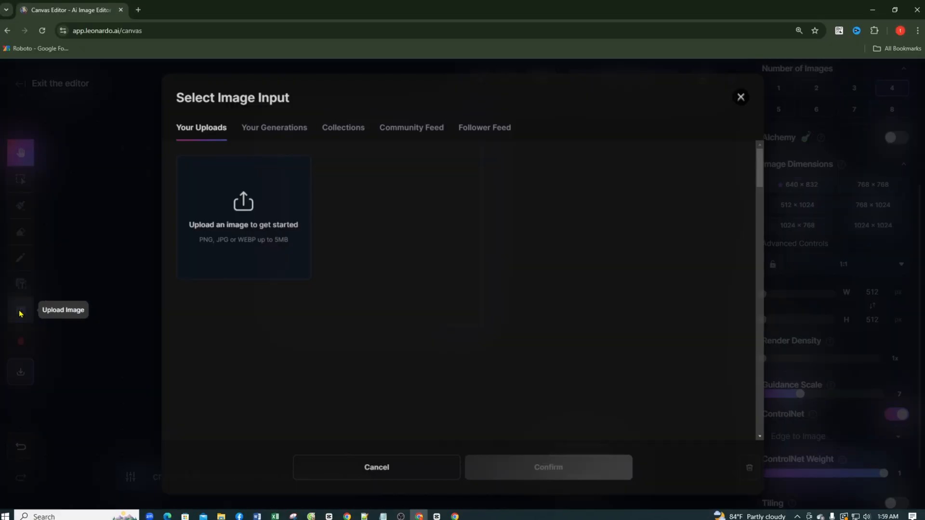
click(419, 127)
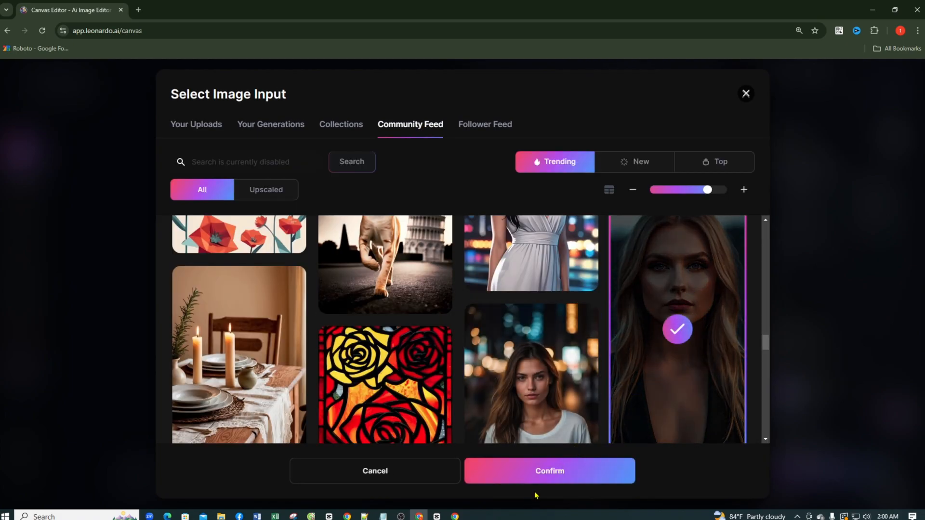
click(550, 478)
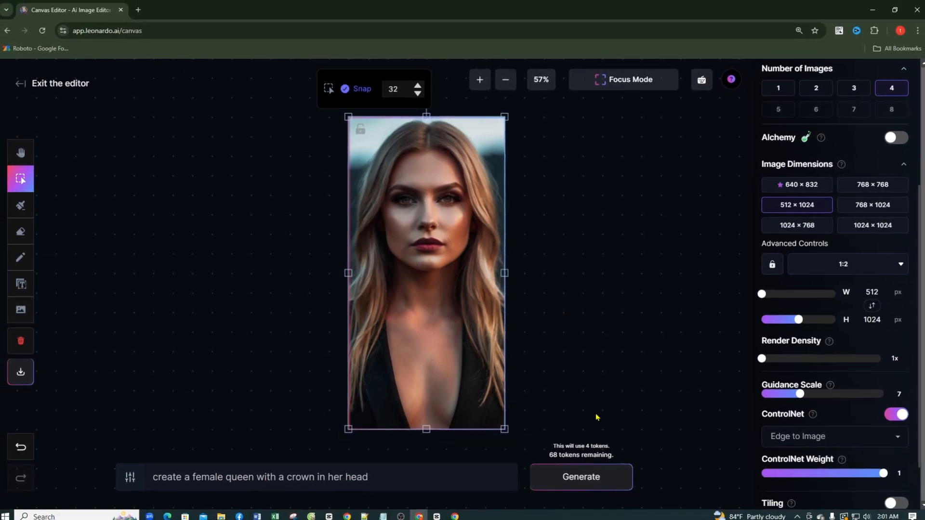
- Generate from the prompt "create a female queen with a crown in her head", and clear the canvas history
click(586, 478)
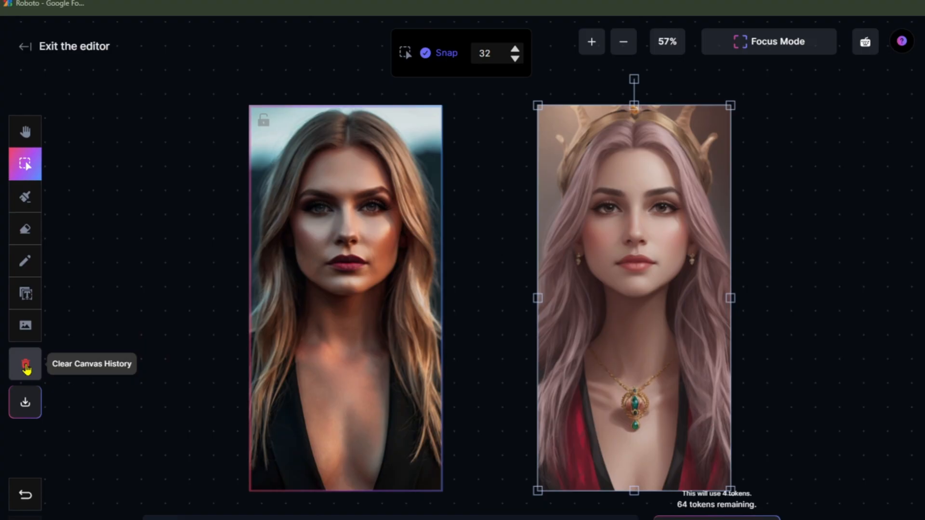
click(20, 341)
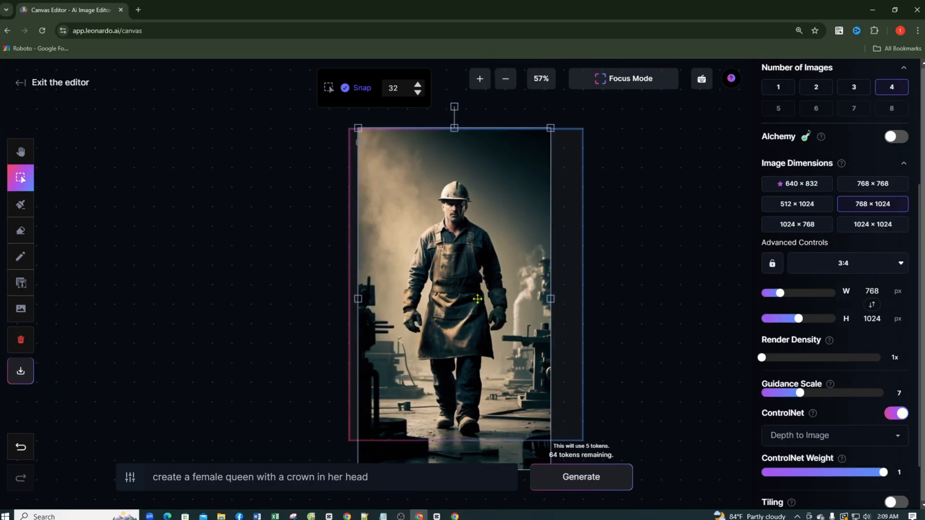
- Set the image dimensions to 512 × 1024 and fit the picture of the worker in the apron to the generation frame
click(858, 229)
click(797, 204)
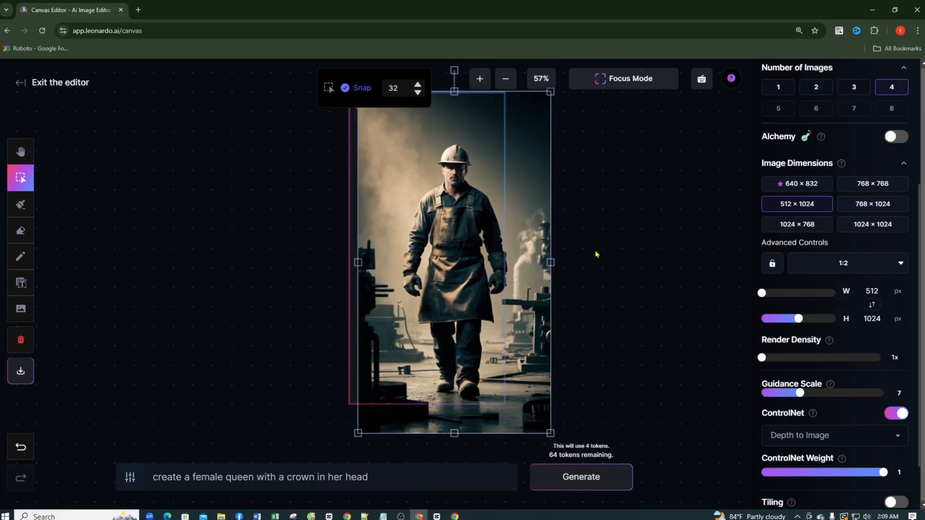
drag(525, 245, 506, 258)
click(522, 246)
scroll(490, 109, up, 1)
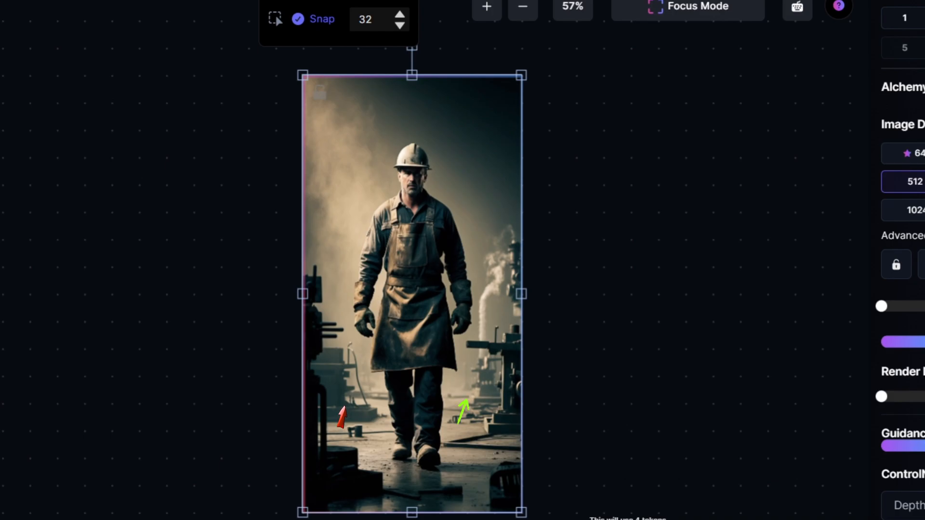
- Generate images of the worker from the prompt "robot guy" and browse the variations, keeping the first one
text(robot guy)
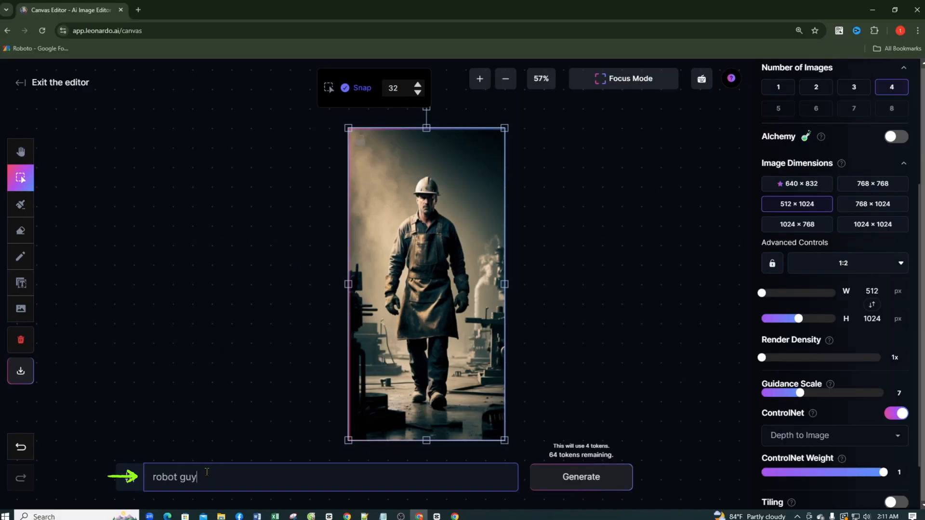
click(599, 482)
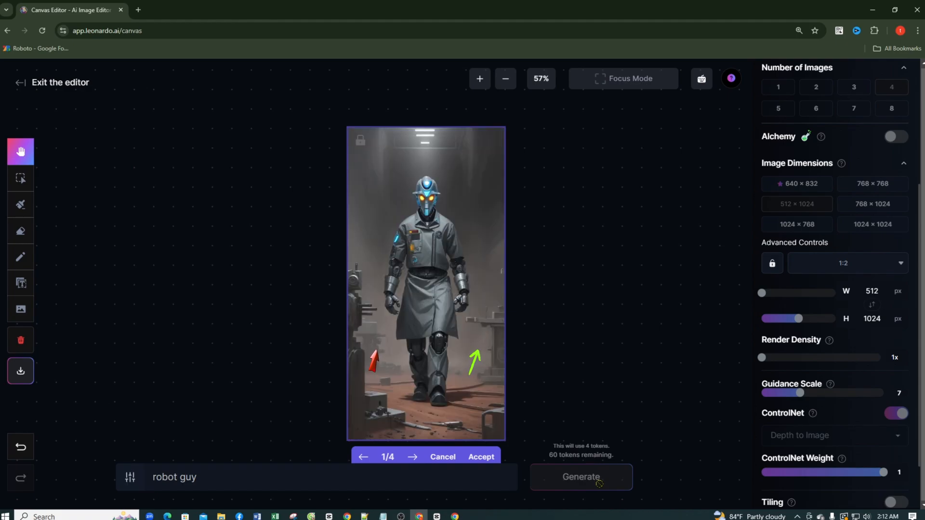
click(413, 458)
click(414, 458)
click(413, 458)
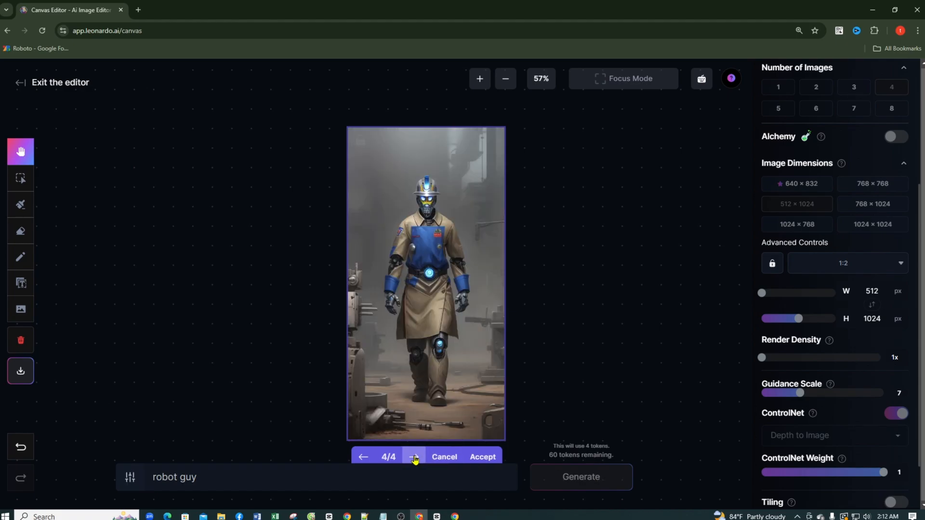
click(415, 458)
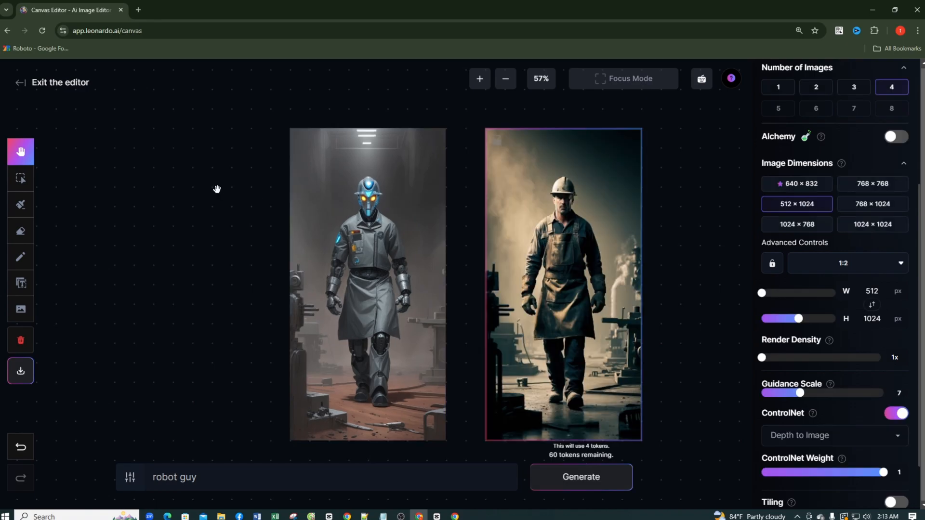
drag(217, 188, 171, 190)
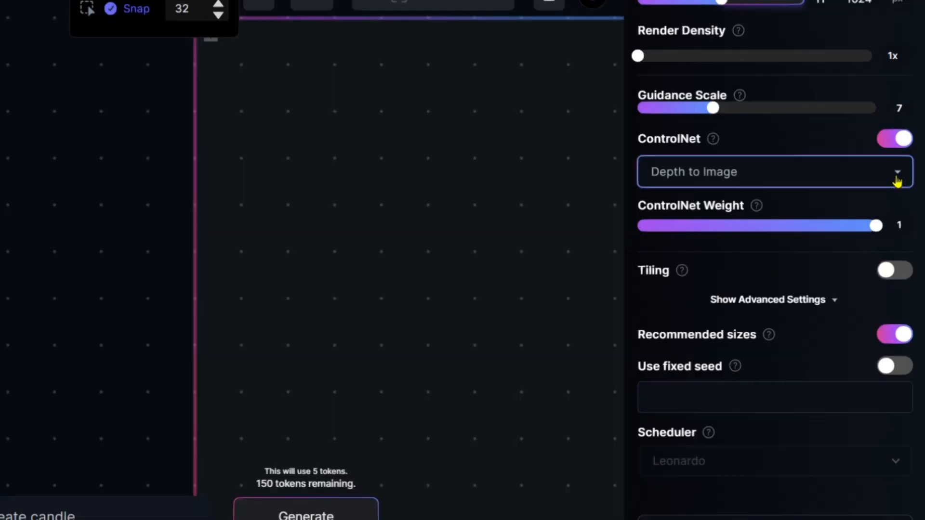
- Set the ControlNet type to Pattern to Image
click(898, 436)
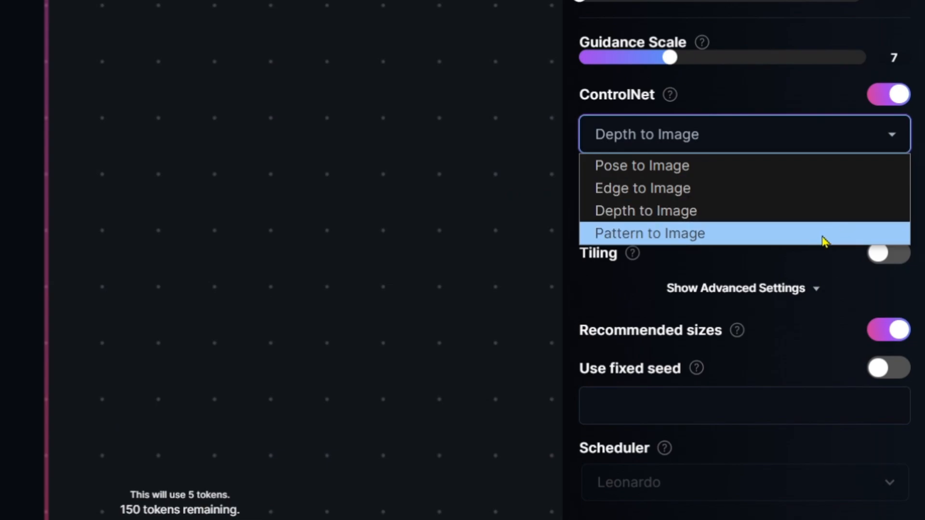
click(825, 242)
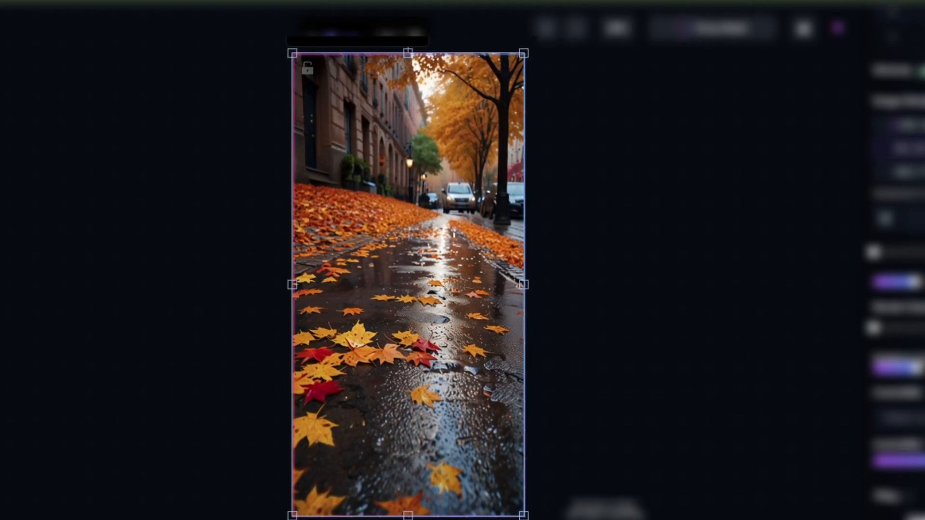
- Generate from the prompt "create a colorful painting" and place the result directly beside the autumn street image
scroll(896, 270, up, 4)
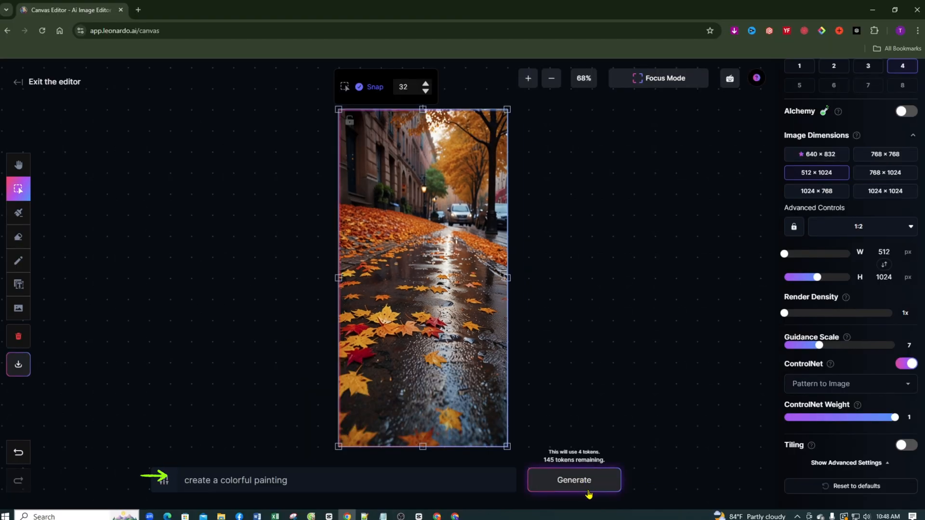
click(588, 494)
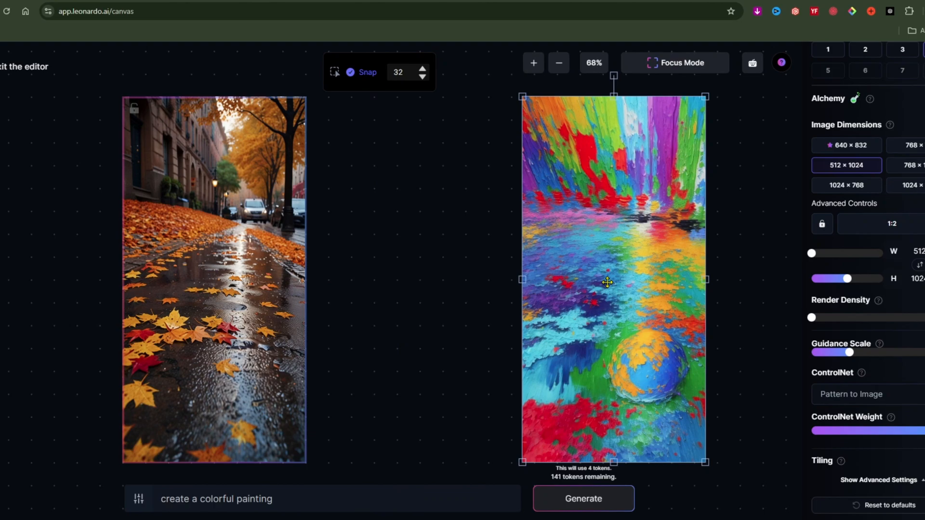
drag(621, 283, 434, 284)
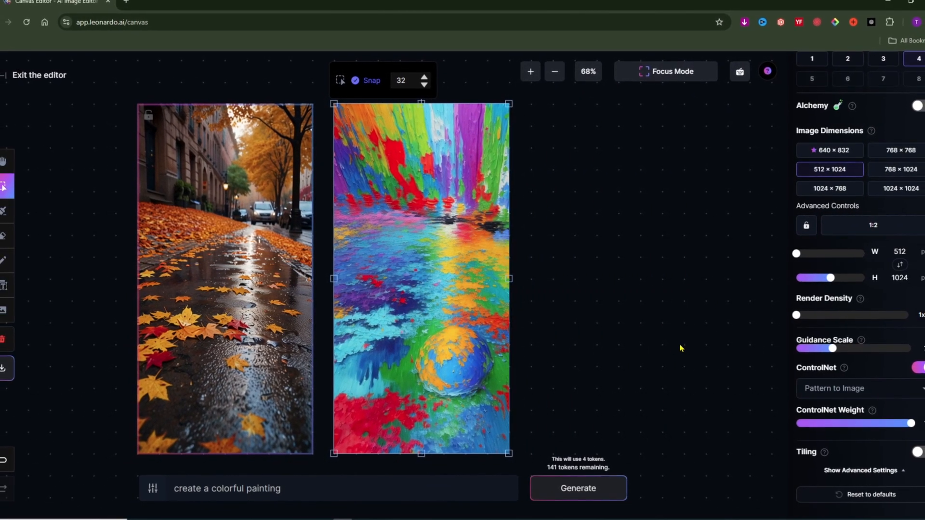